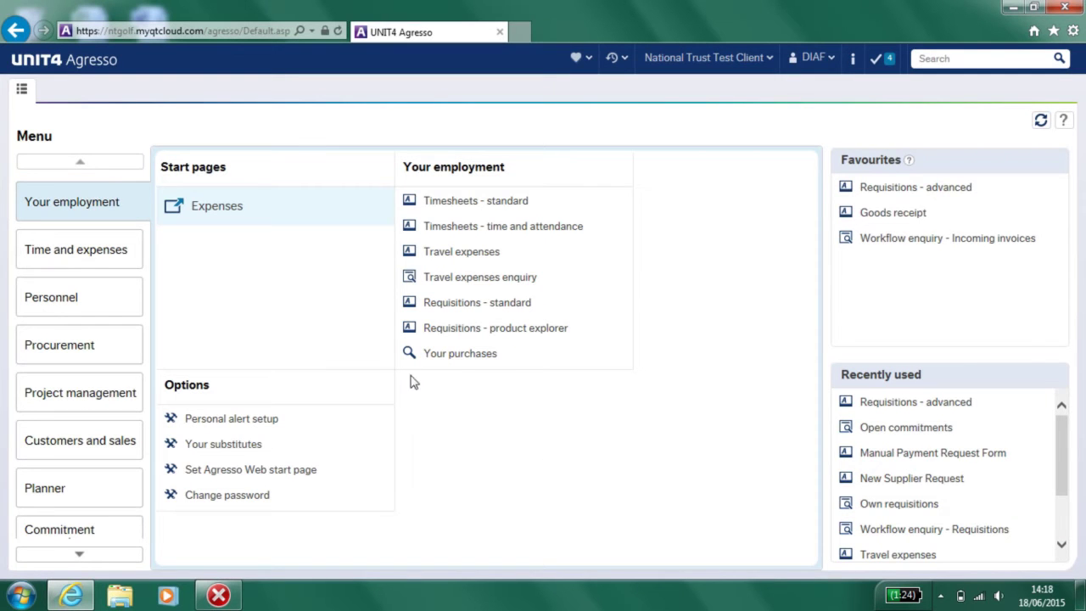
Open the advanced requisition form from the Procurement area and show its requisition details.
click(100, 357)
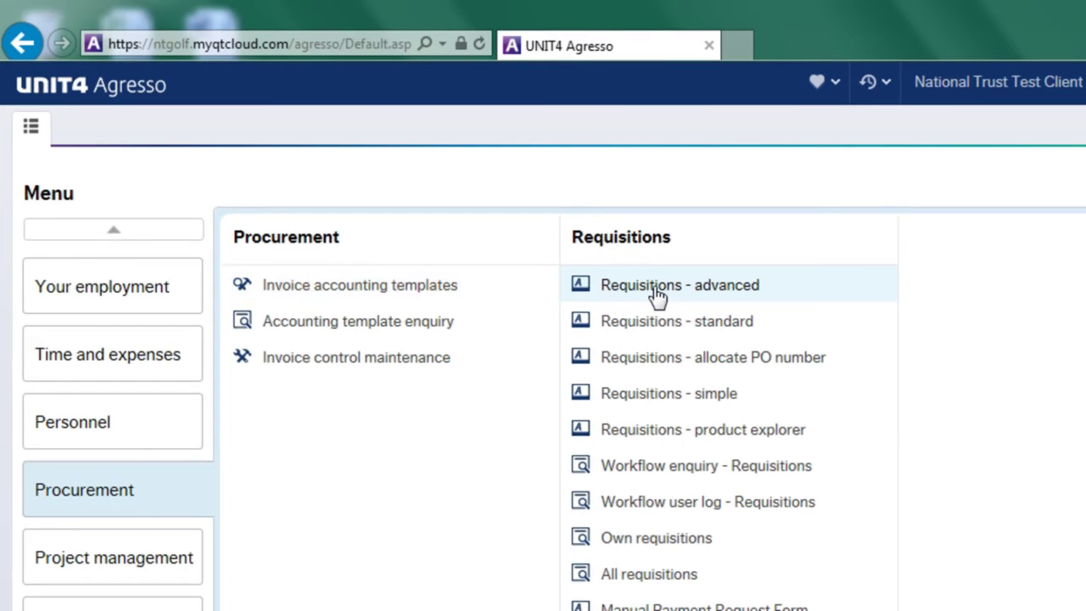
click(657, 294)
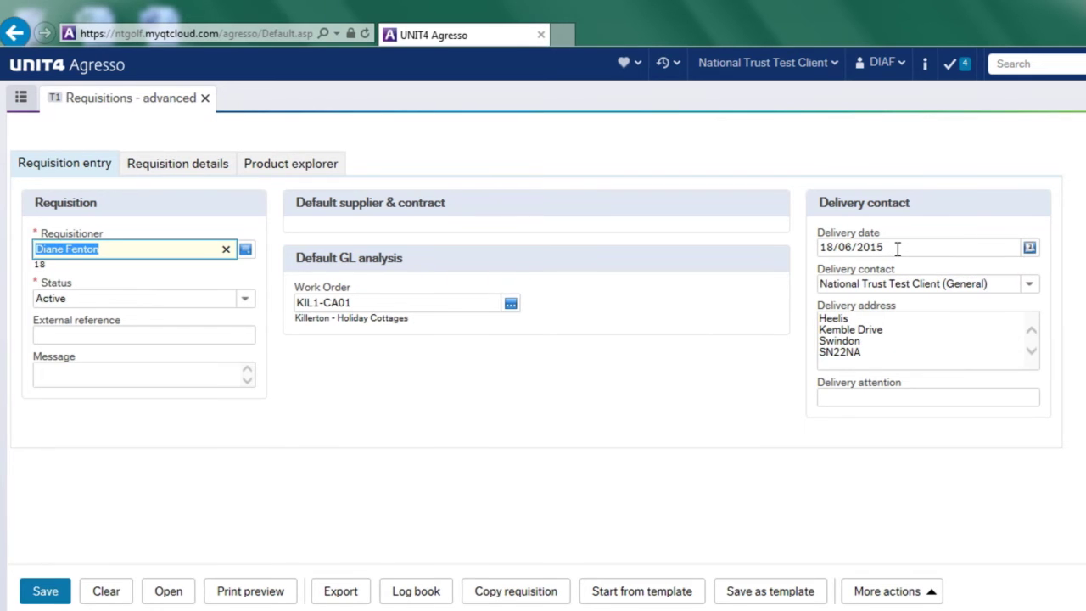
click(184, 167)
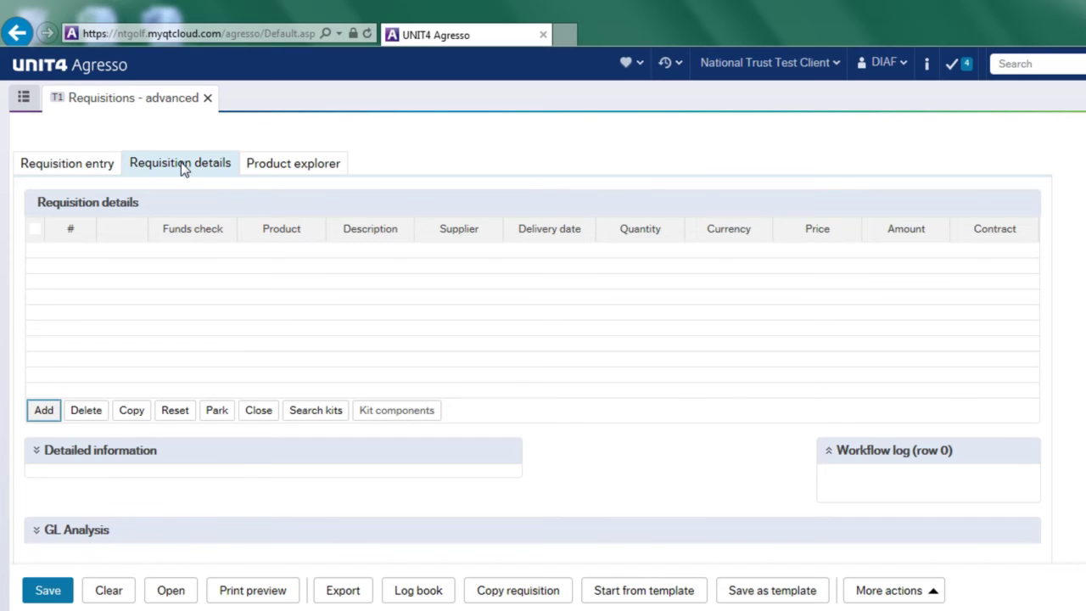
Browse the product catalogue under Energy & Utilities and add Renewable Energy Consultants to the requisition.
click(293, 165)
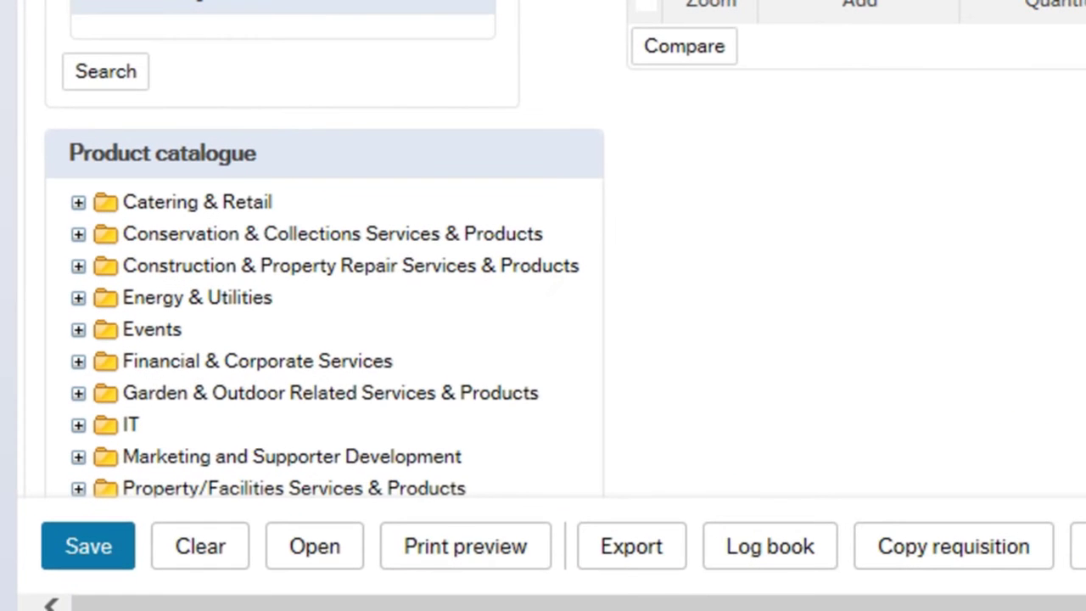
click(274, 266)
click(77, 302)
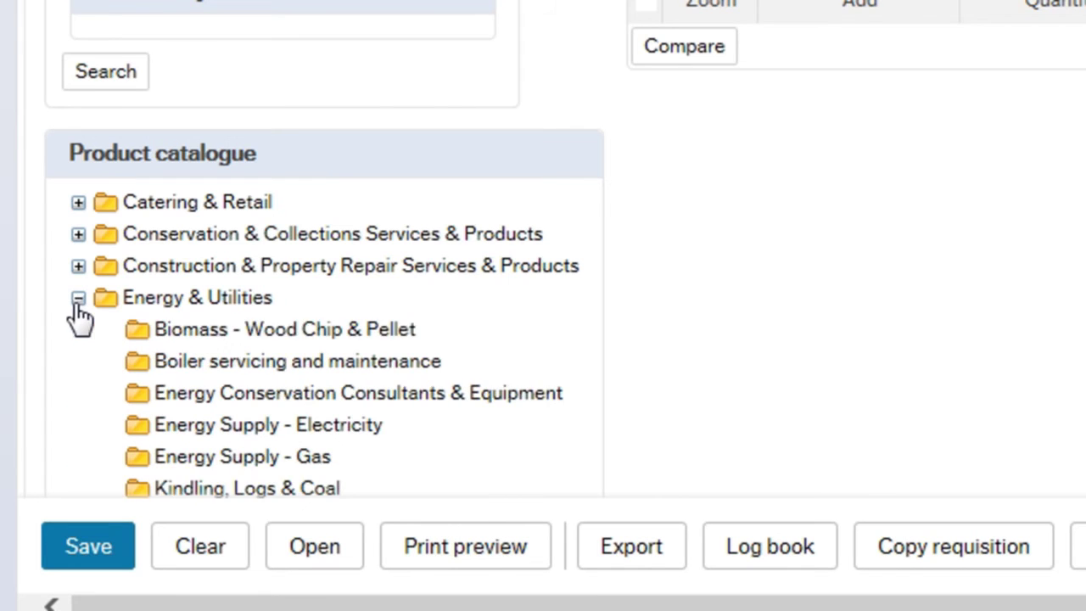
scroll(352, 343, down, 1)
scroll(348, 335, down, 4)
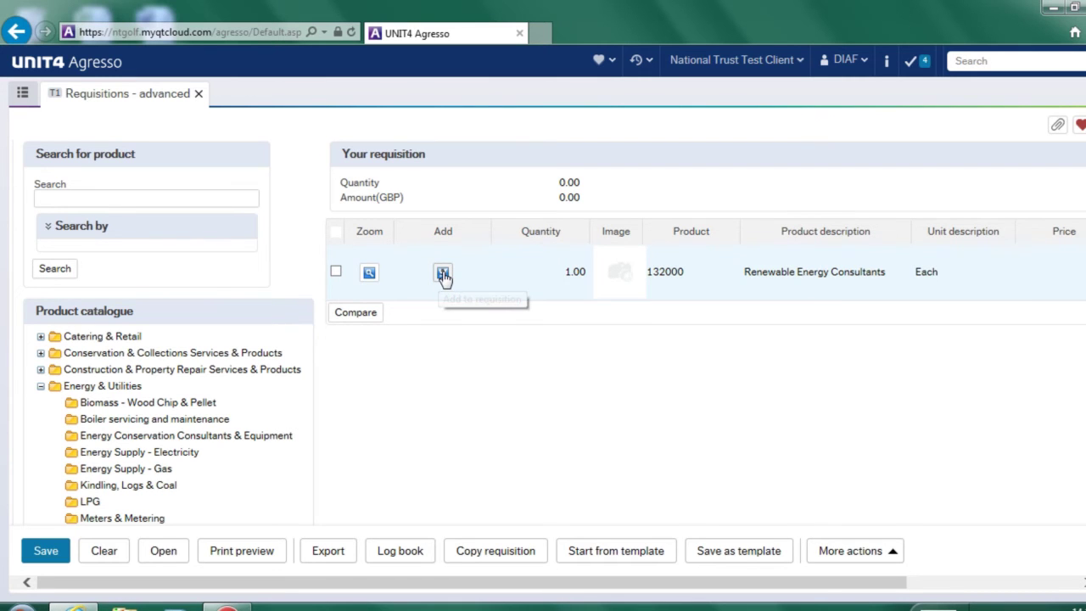
click(443, 274)
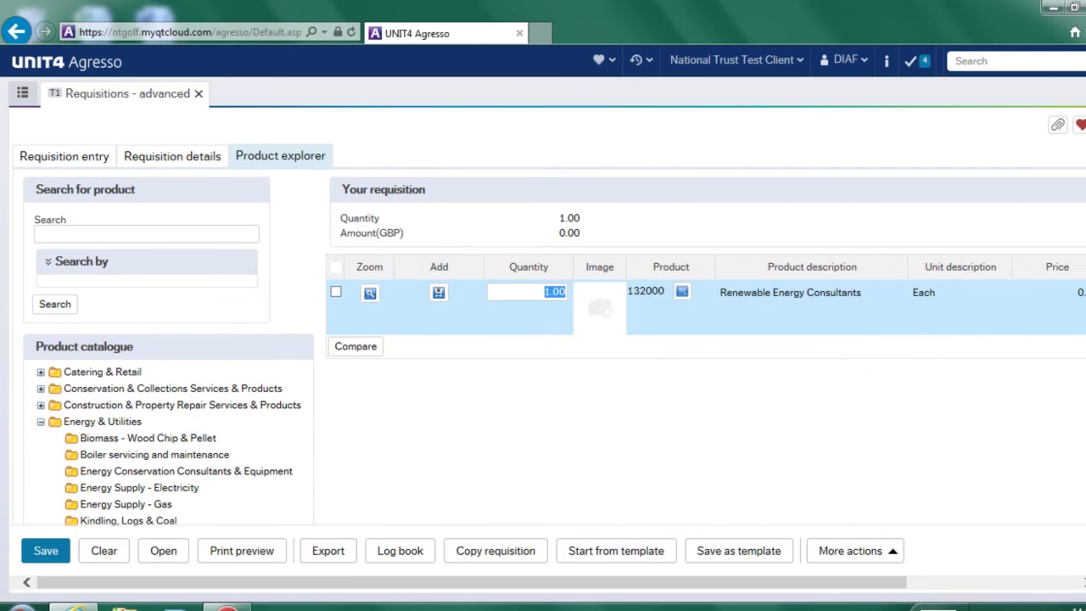
Open the Renewable Energy Consultants line in the requisition details and set its supplier to Sandpark Service Station.
click(170, 158)
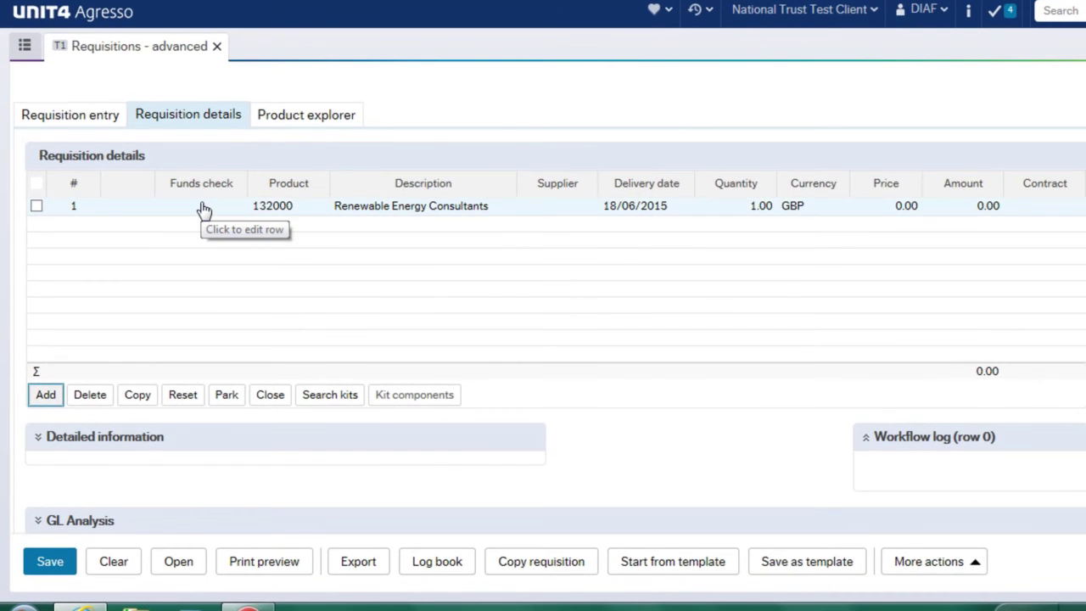
click(204, 210)
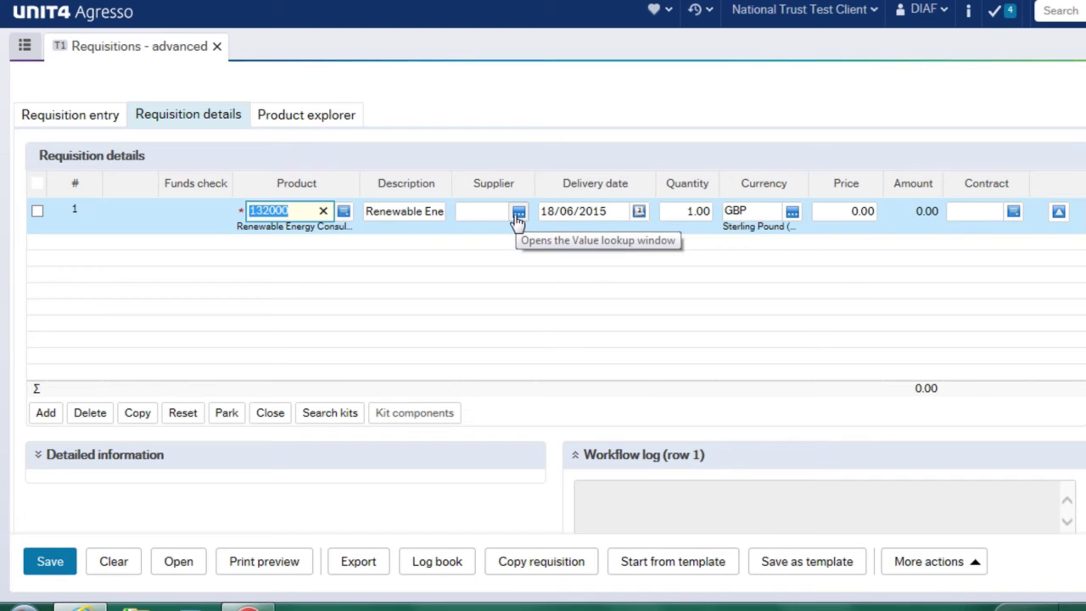
click(475, 213)
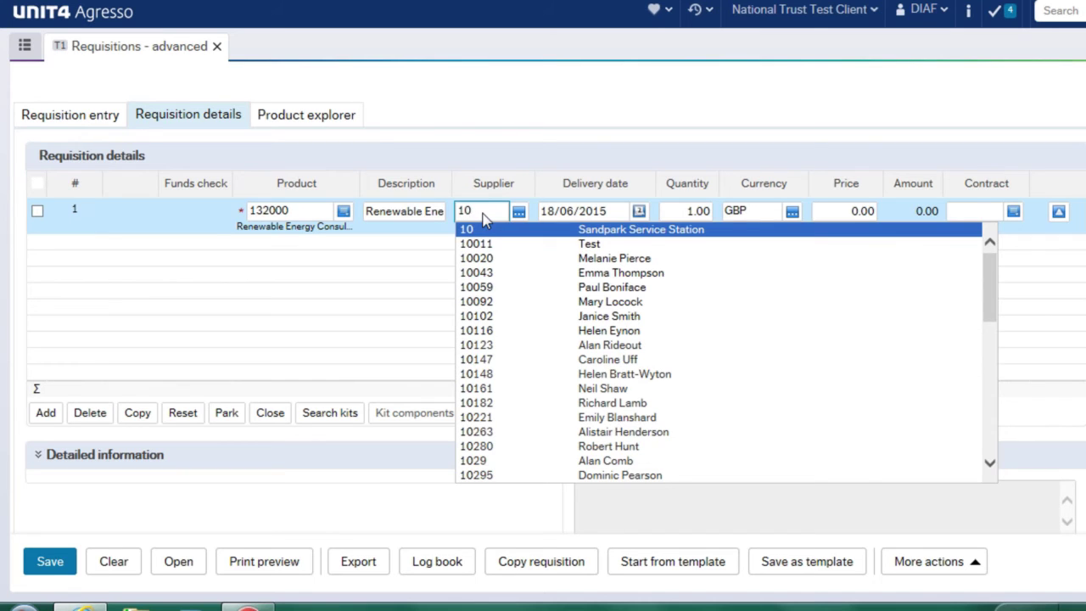
key(BackSpace)
key(BackSpace)
text(san)
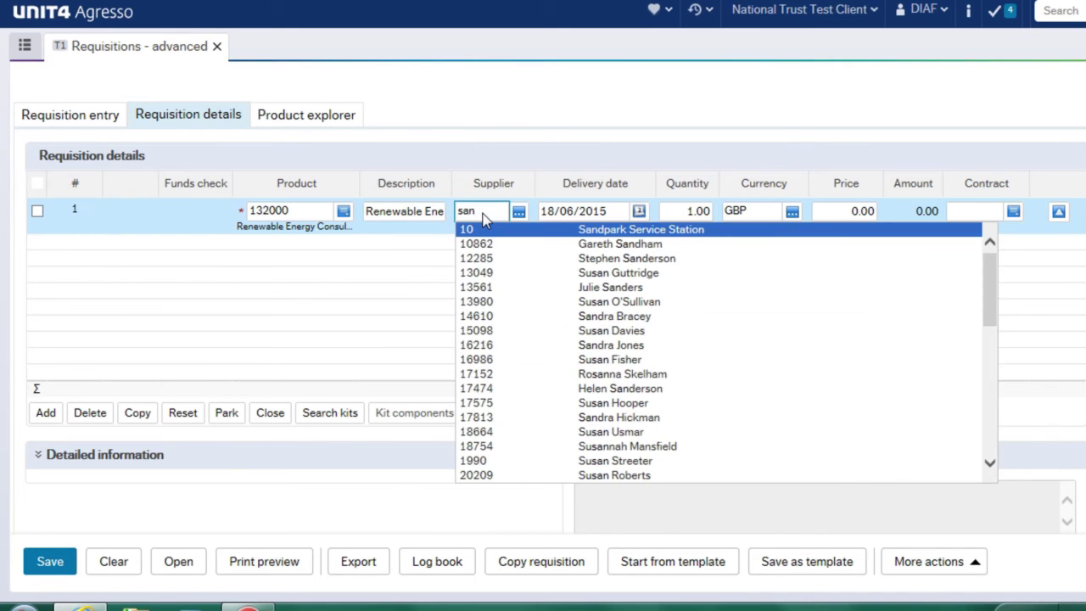
click(600, 228)
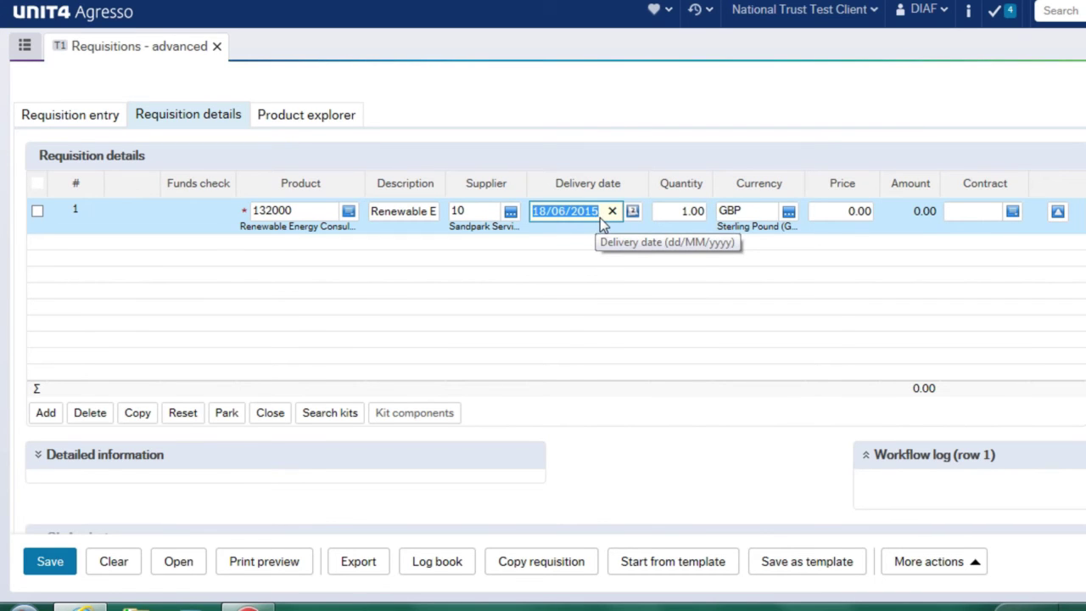
Set the price of the Renewable Energy Consultants line to 500.00.
click(683, 212)
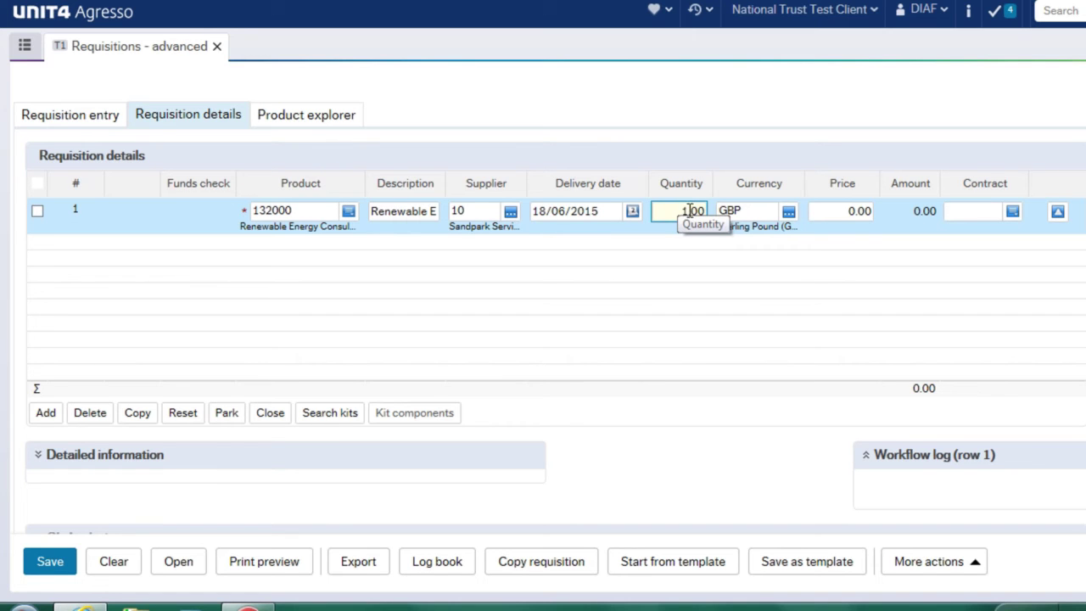
click(848, 211)
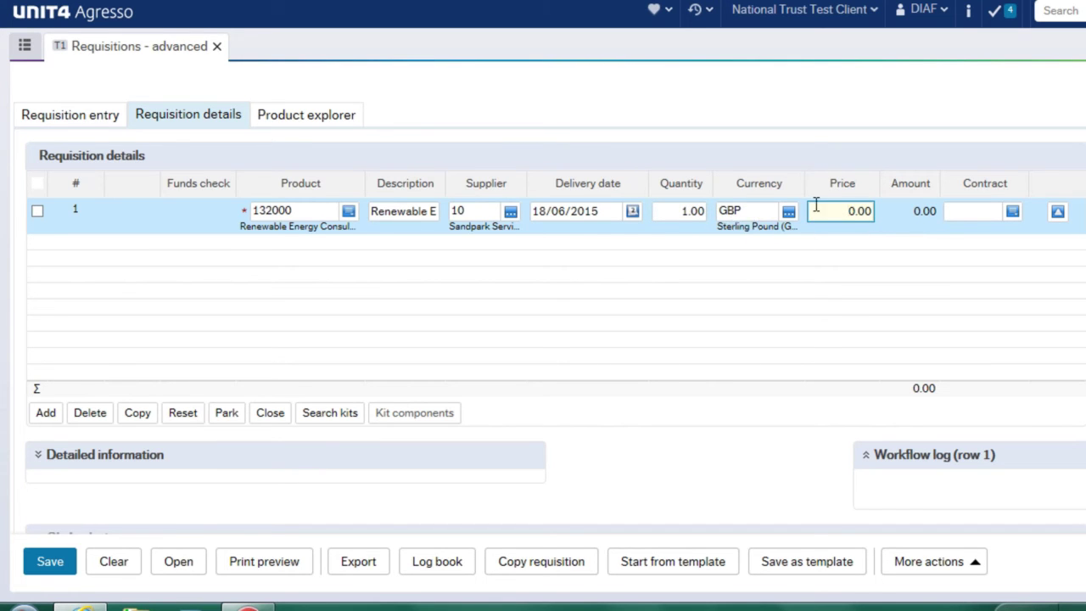
drag(850, 211, 856, 211)
key(Tab)
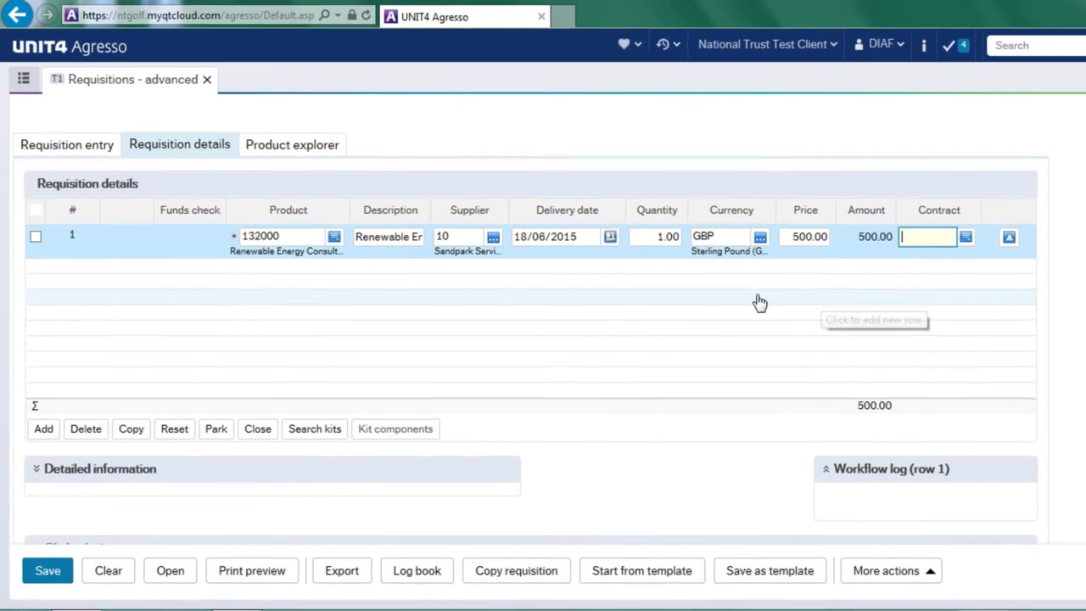
Expand the line's detailed information and enter TEST DATA as the product text.
scroll(607, 363, down, 1)
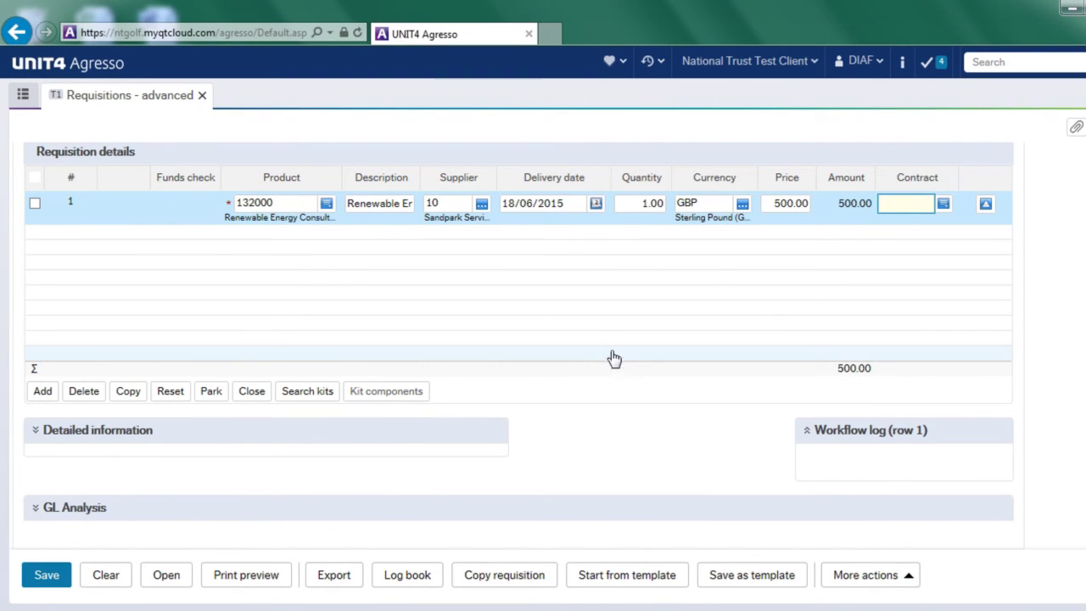
click(76, 434)
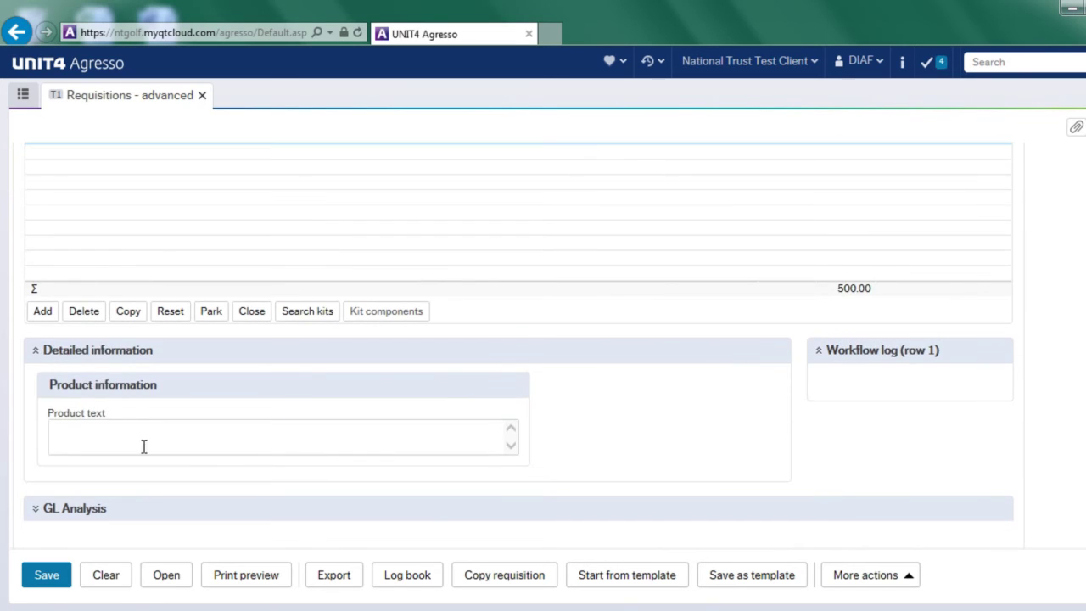
click(89, 434)
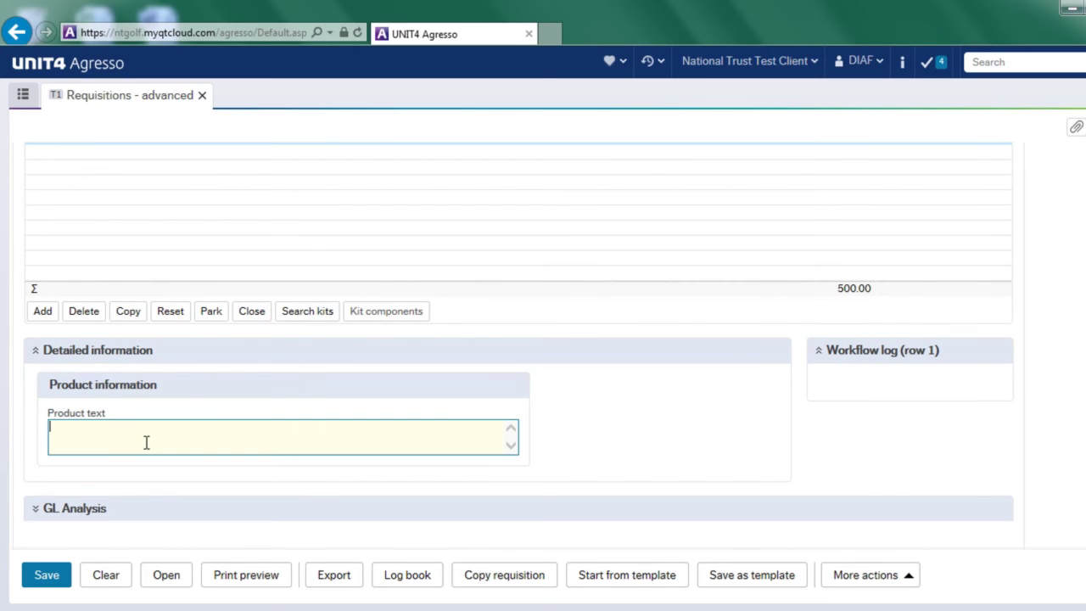
text(TEST DATA)
Expand the line's GL analysis and examine its account, cost centre, project and work order coding.
click(52, 508)
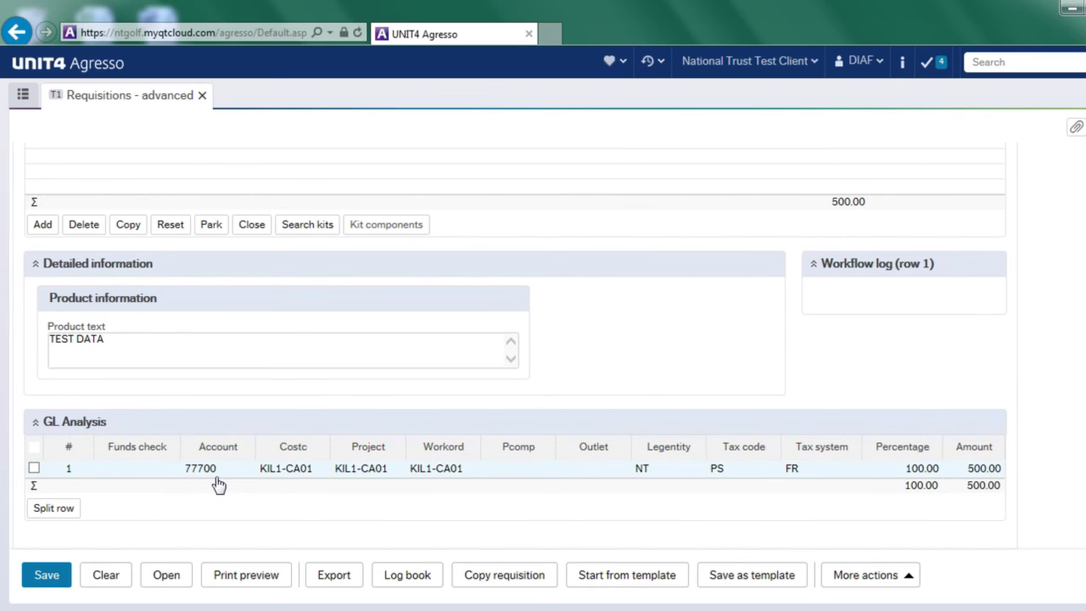
mouse_move(216, 483)
mouse_move(449, 478)
mouse_move(288, 481)
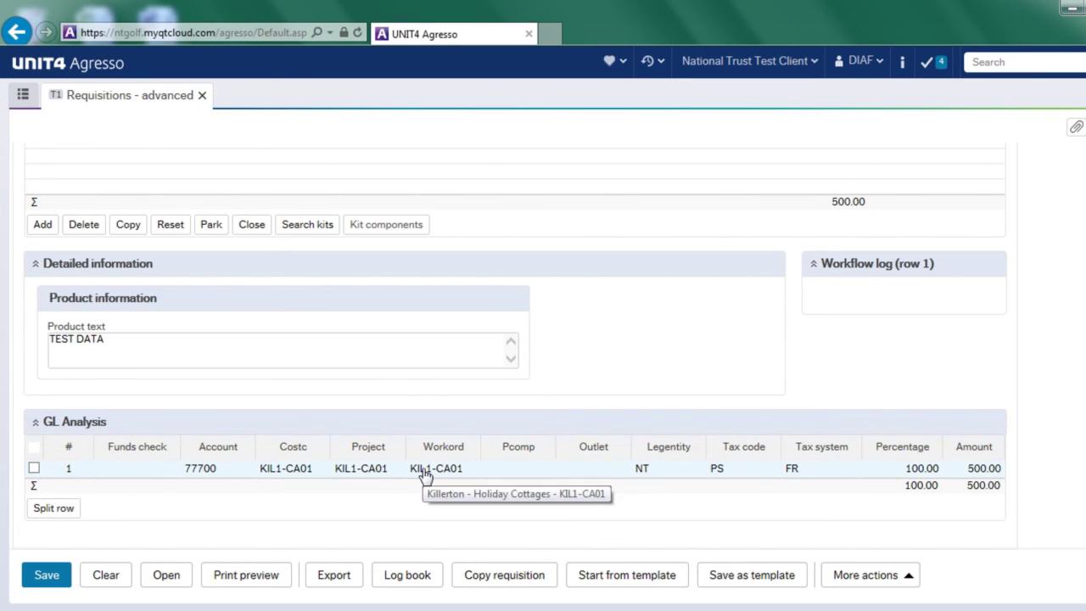
scroll(475, 483, up, 3)
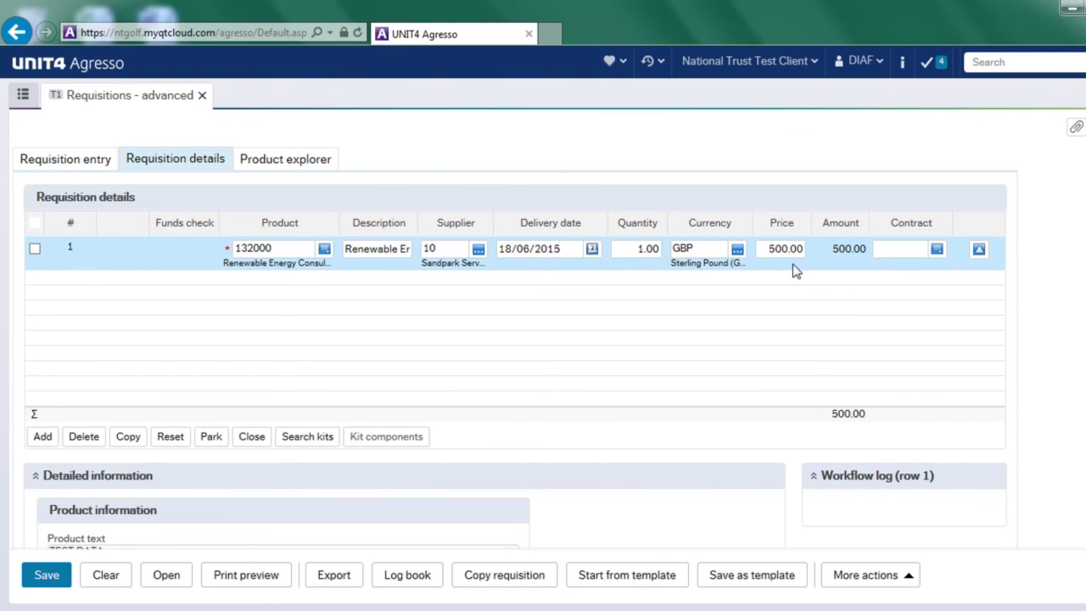
Save the requisition and start a new line in the blank requisition details.
click(45, 578)
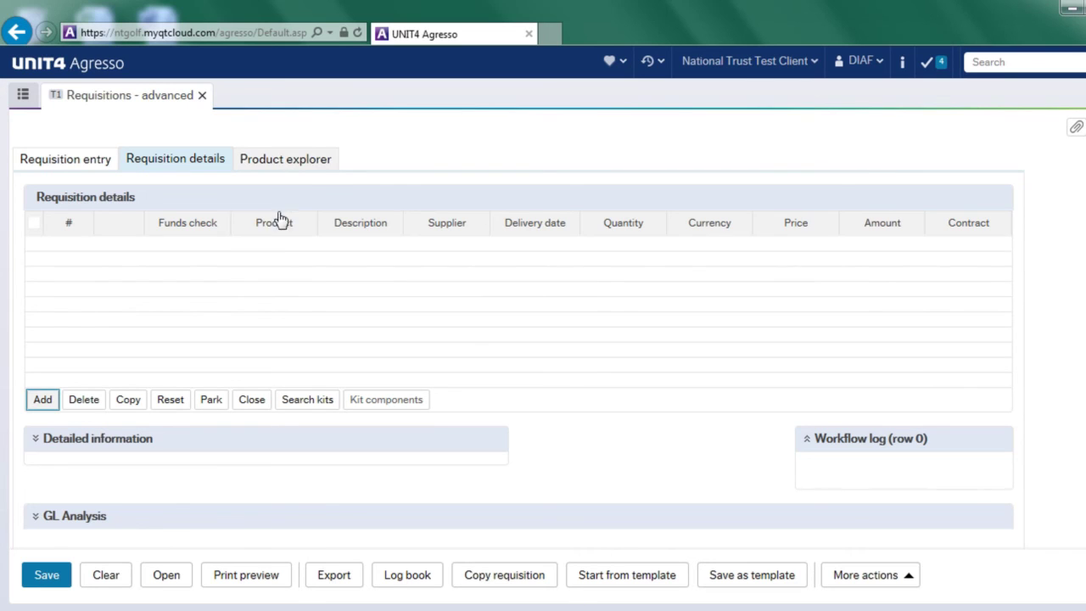
click(250, 247)
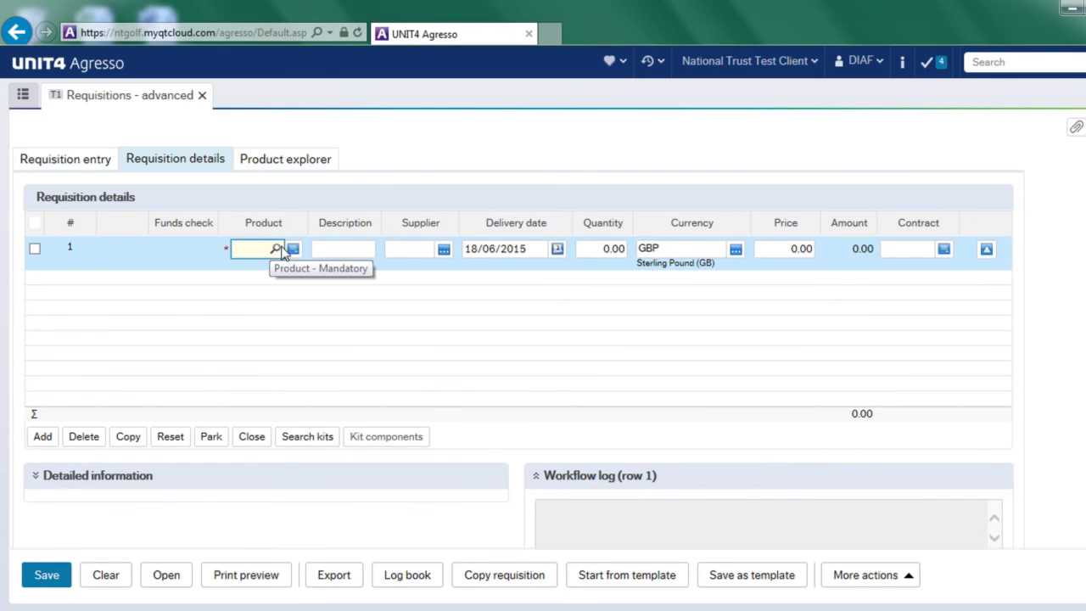
text(1010)
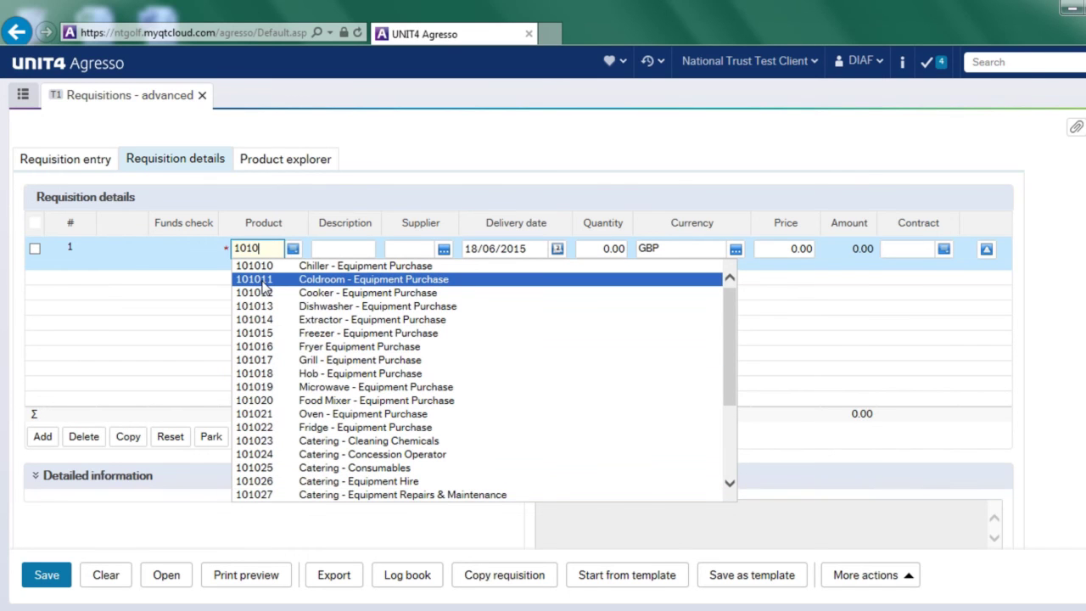
key(BackSpace)
key(BackSpace)
key(BackSpace)
key(BackSpace)
Search the new line's product by chiller and choose 101010 Chiller - Equipment Purchase.
text(chiller)
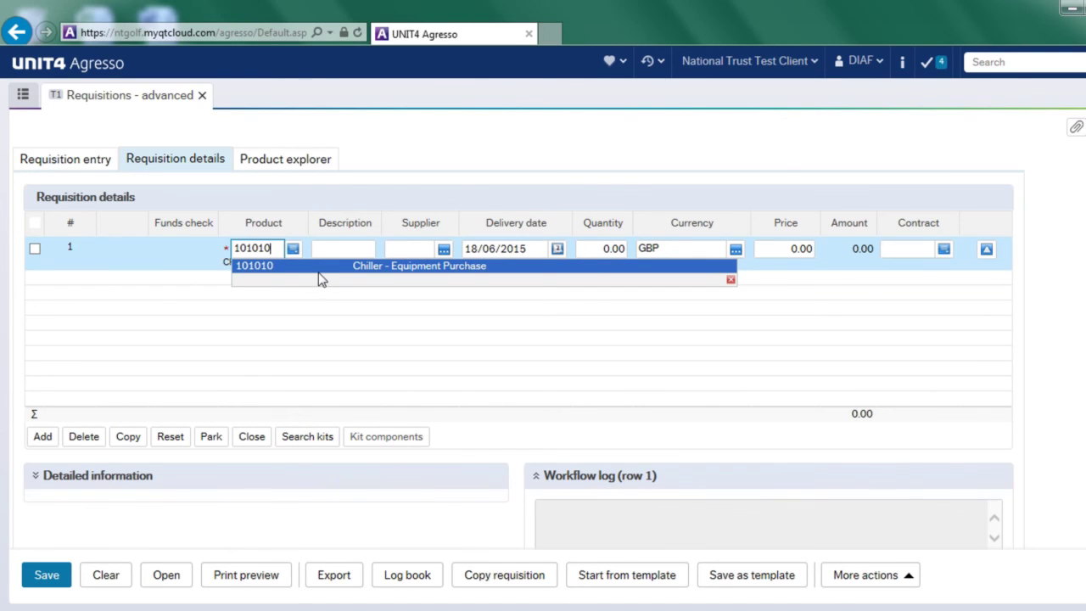
click(254, 267)
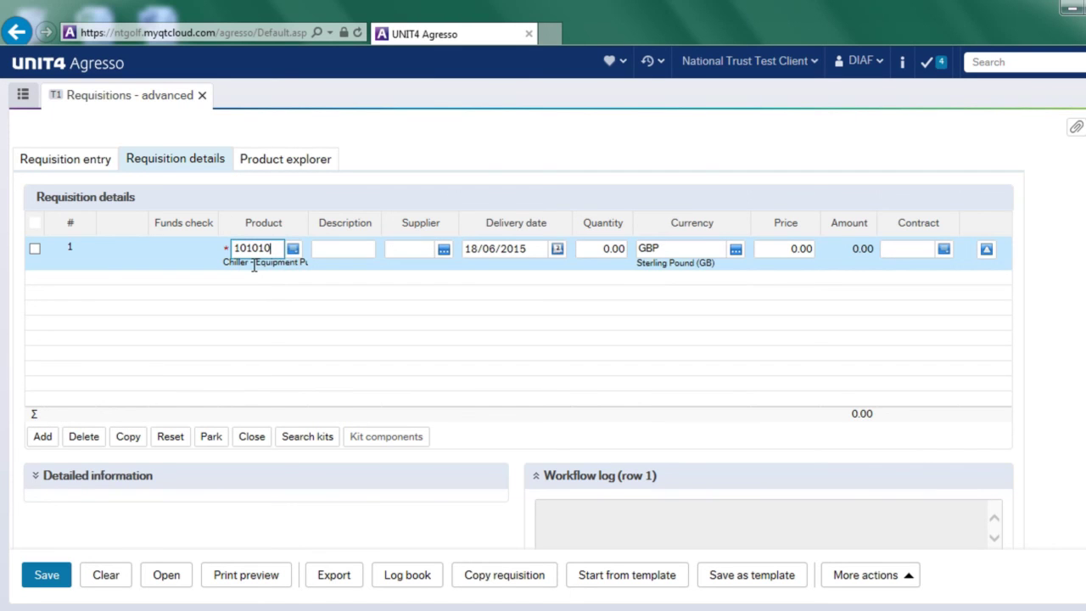
key(Tab)
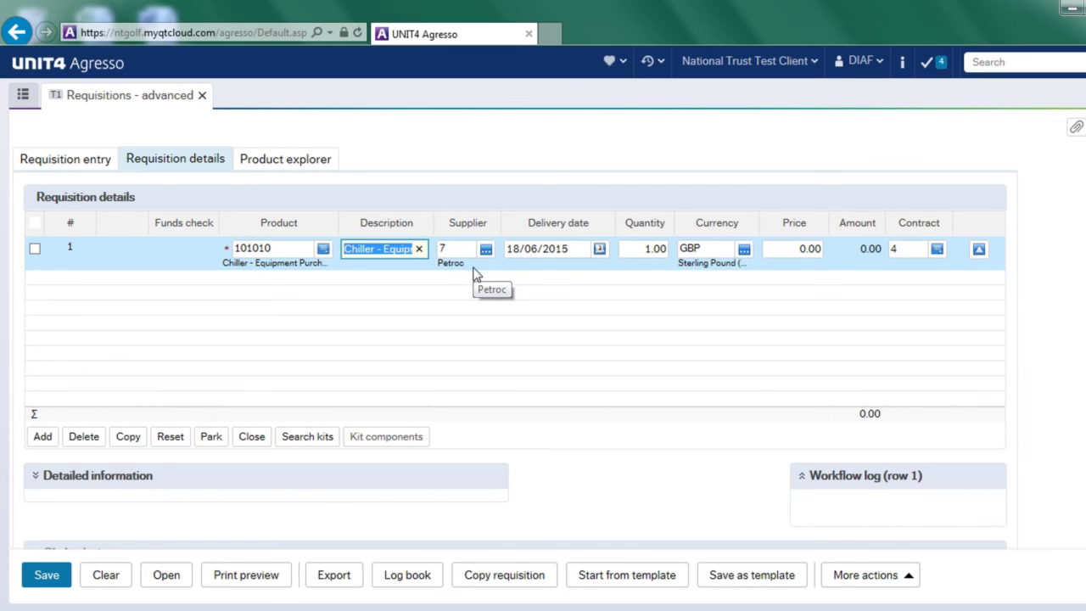
Keep the chiller line's supplier, delivery date, quantity and currency, and open its price for editing.
key(Tab)
key(Tab)
key(Tab)
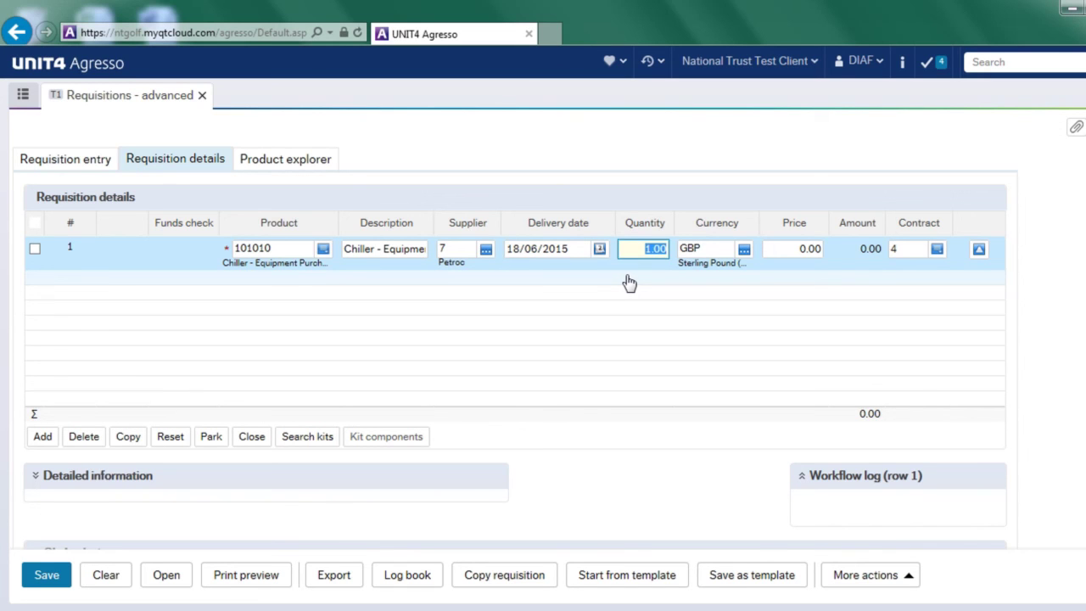
key(Tab)
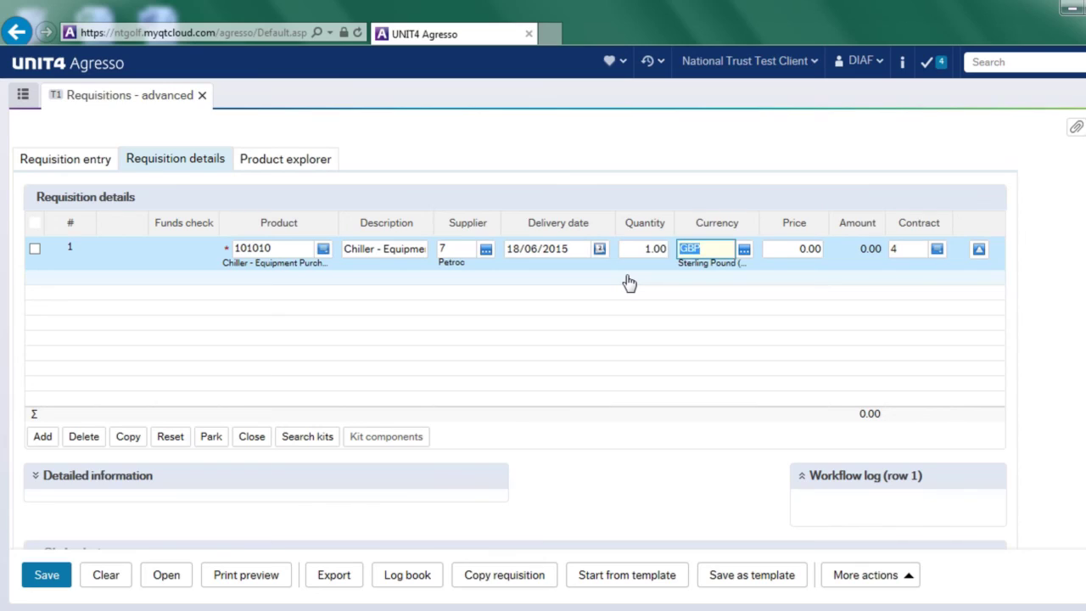
key(Tab)
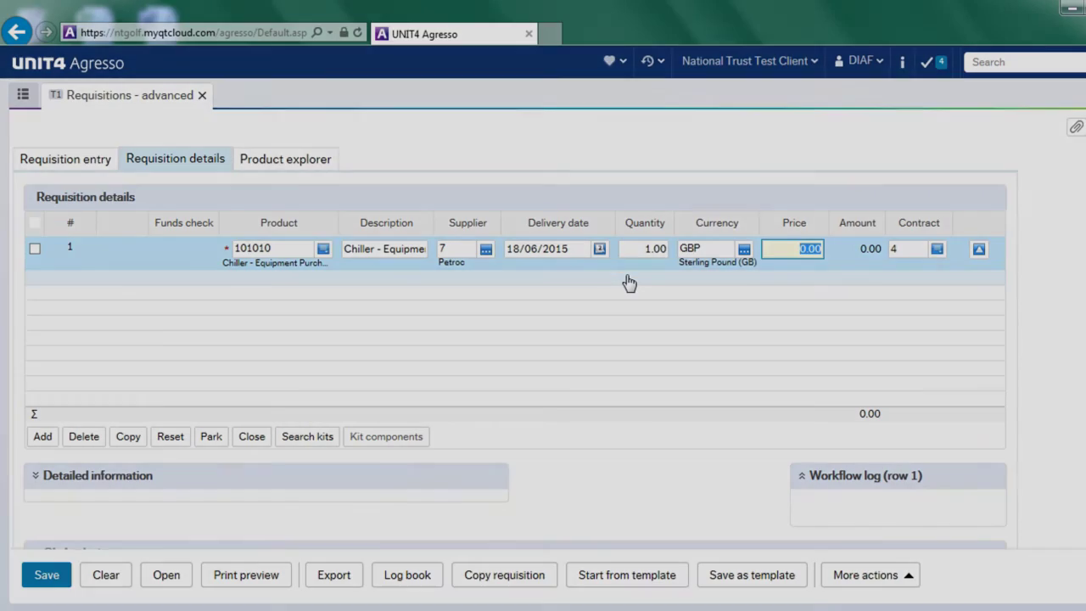